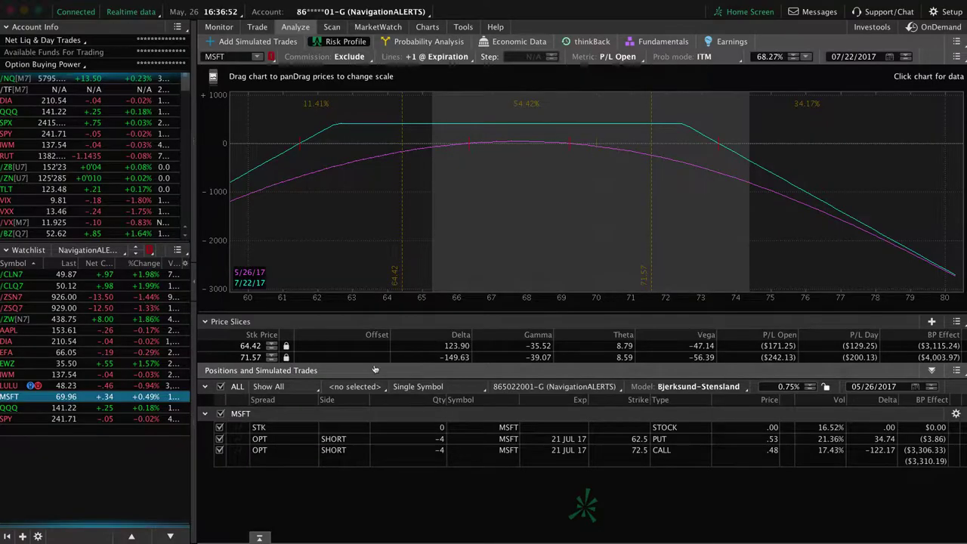
# View the MSFT one-year daily price chart, and return to the MSFT risk profile
pyautogui.click(427, 28)
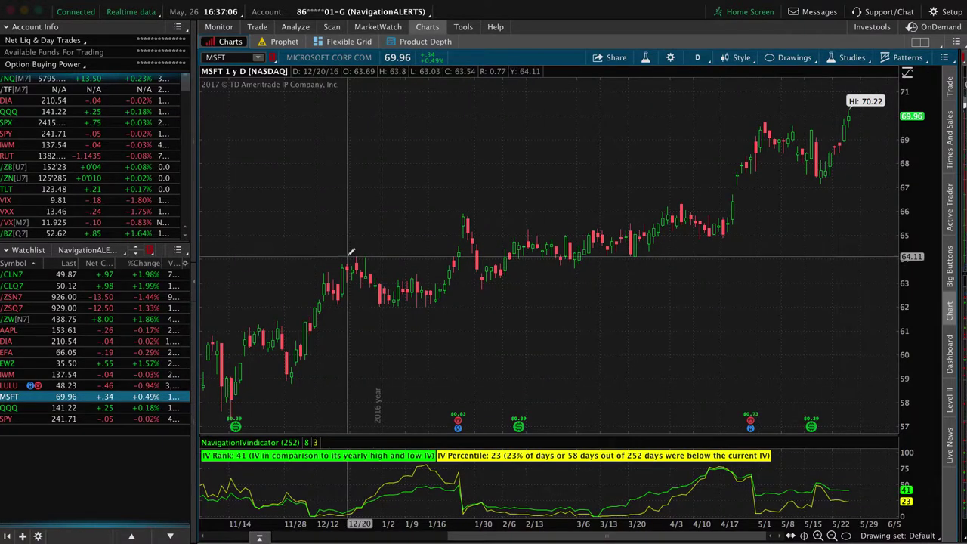
pyautogui.click(297, 29)
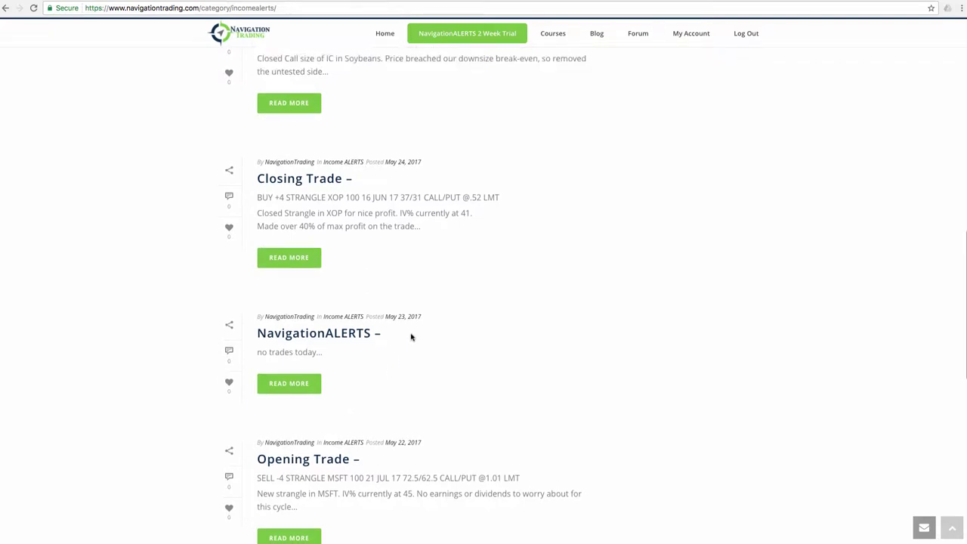
# Read the May 26 adjusting trade alert for /ZSN7 on the Income ALERTS page, and compare the /ZSN7 price chart with its risk profile
pyautogui.scroll(2, 410, 337)
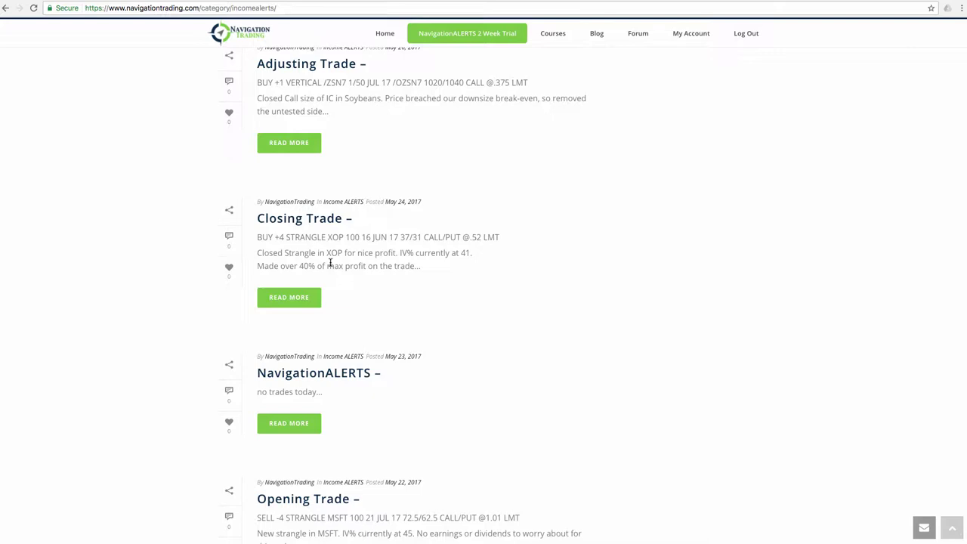
pyautogui.scroll(5, 475, 274)
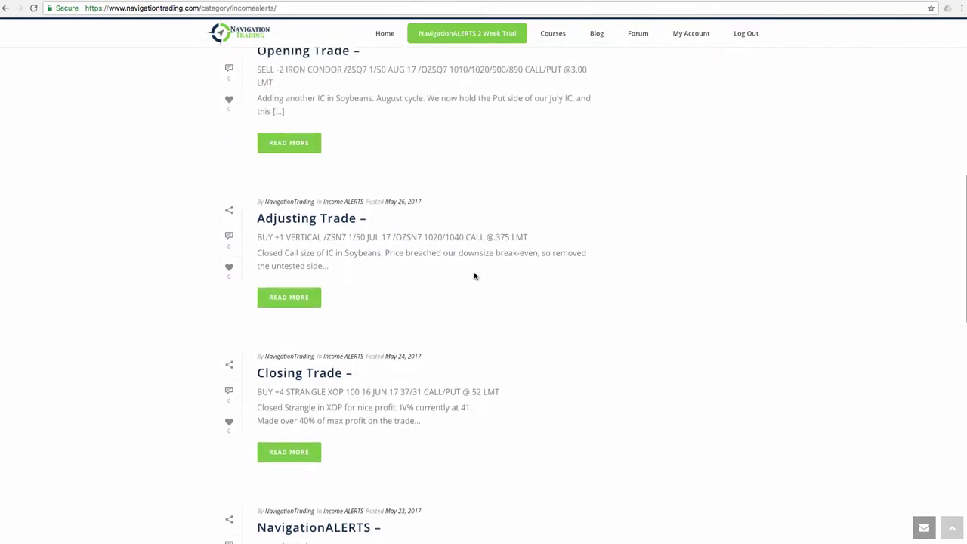
pyautogui.scroll(-1, 475, 275)
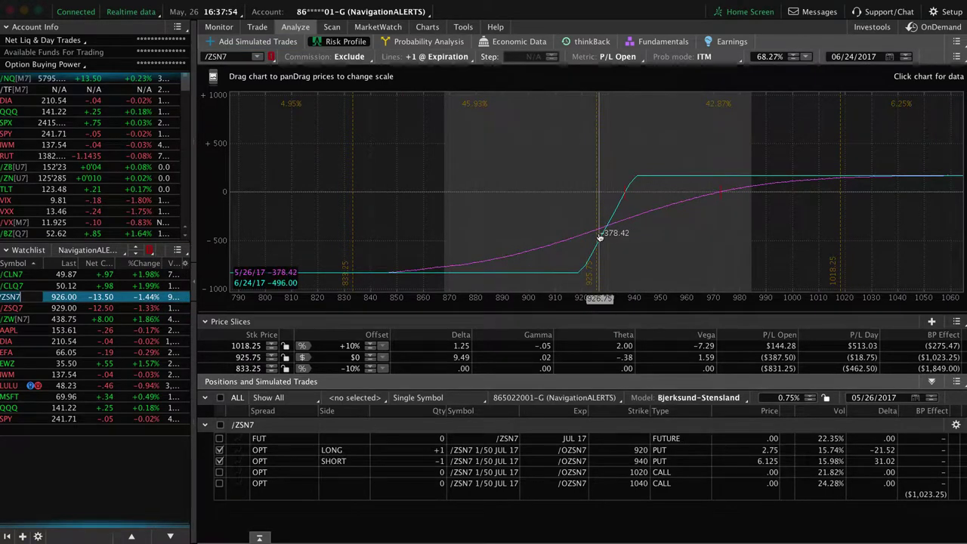
pyautogui.click(423, 27)
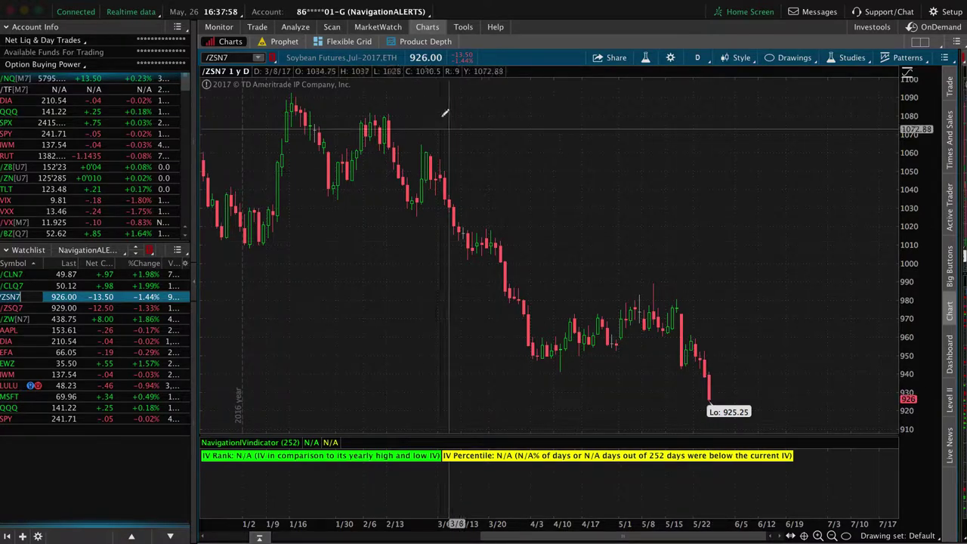
pyautogui.click(295, 27)
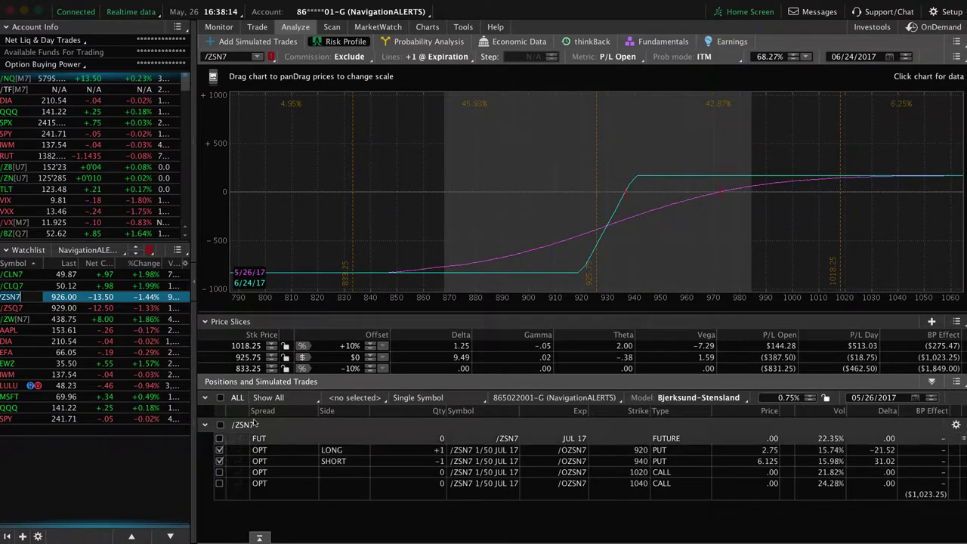
# Display the /ZSQ7 risk profile, and read the May 26 alerts from the soybean iron condor to the /CLN7 closing trade
pyautogui.click(18, 310)
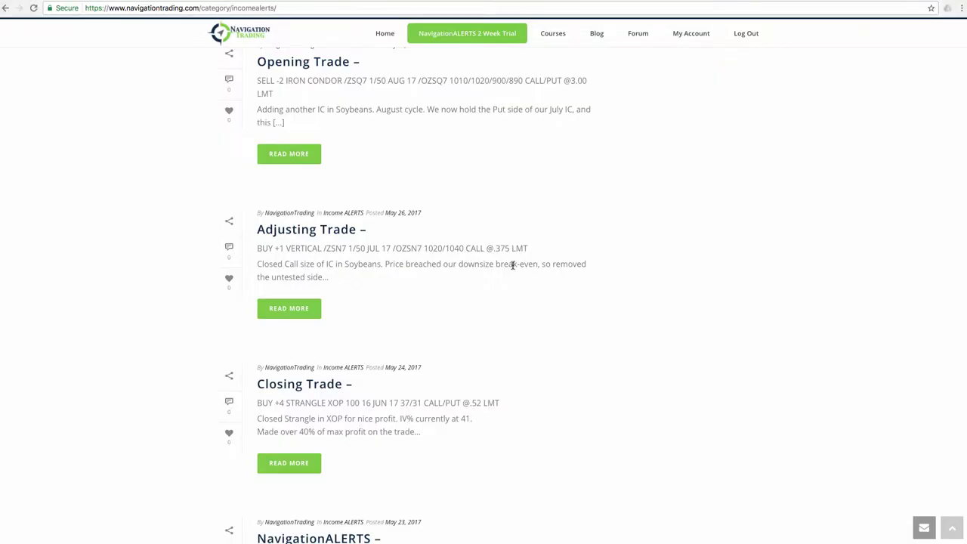
pyautogui.scroll(3, 512, 265)
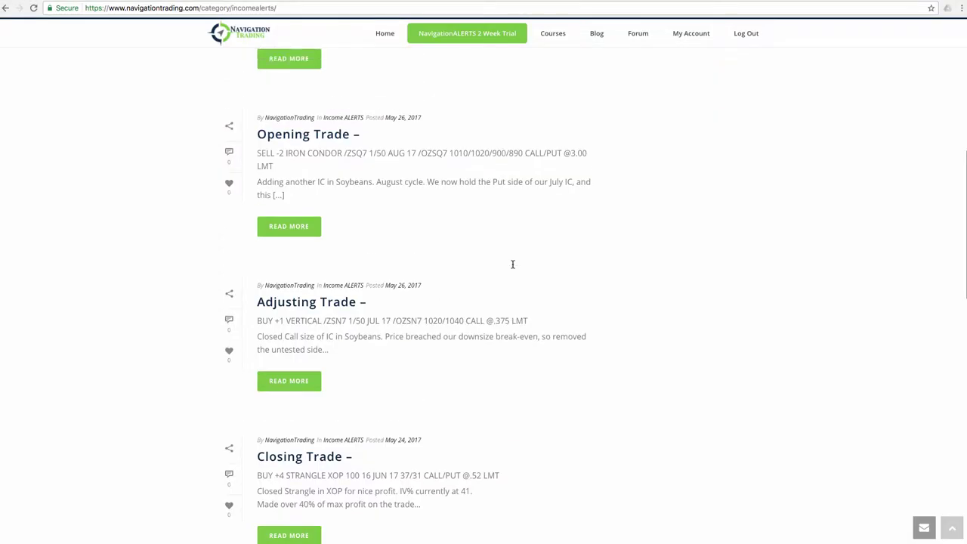
pyautogui.scroll(3, 418, 231)
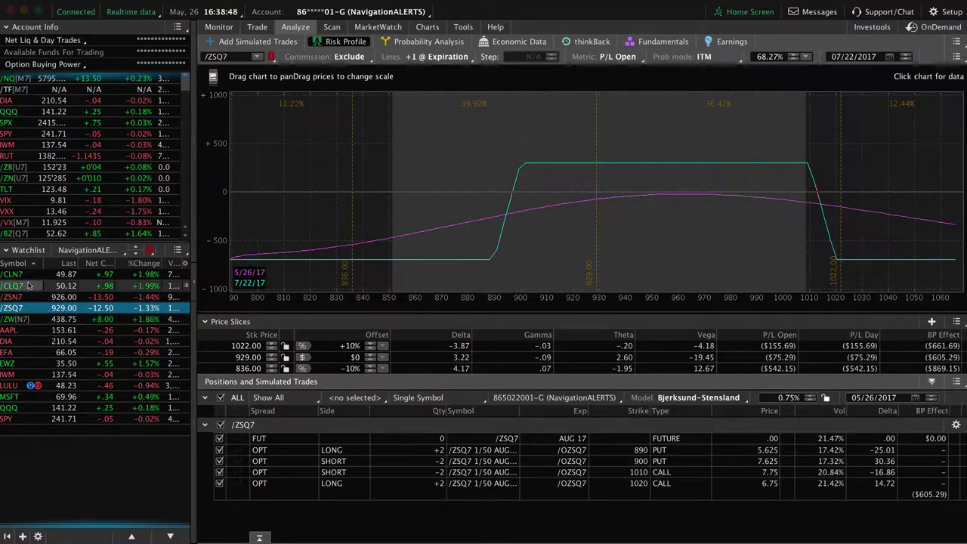
# Examine the closed /CLN7 strangle and the open /CLQ7 strangle in the risk profile
pyautogui.click(28, 276)
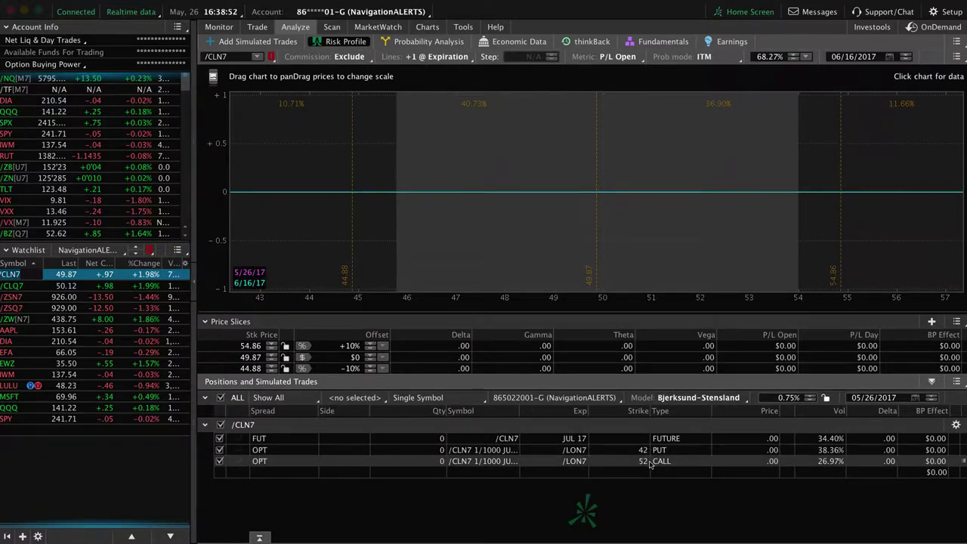
pyautogui.click(23, 287)
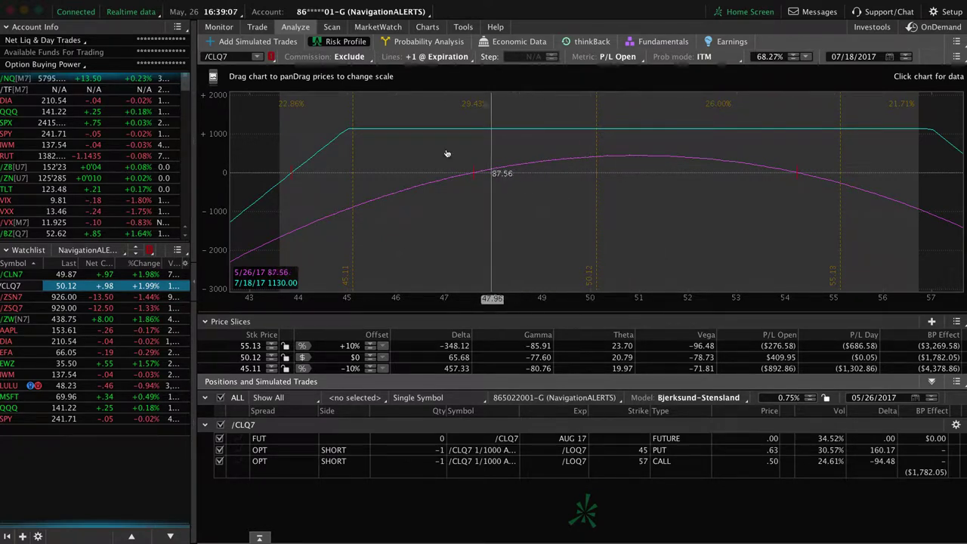
# Load /CL from the upper symbol list and view its price chart
pyautogui.scroll(-5, 75, 144)
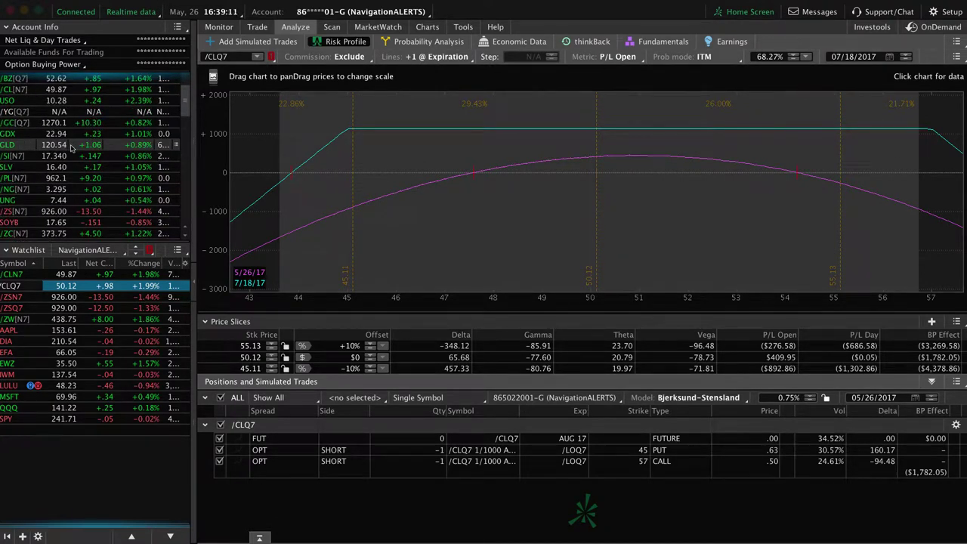
pyautogui.click(75, 89)
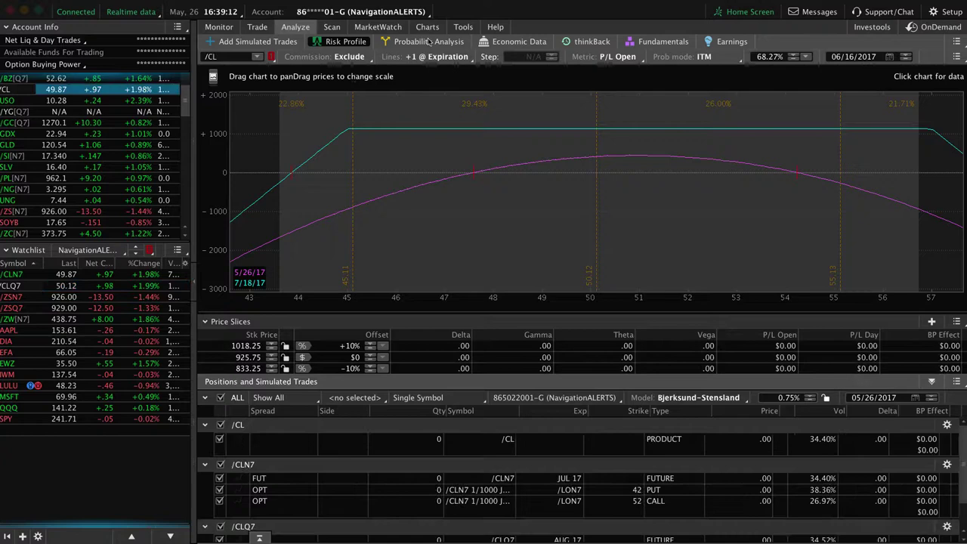
pyautogui.click(427, 28)
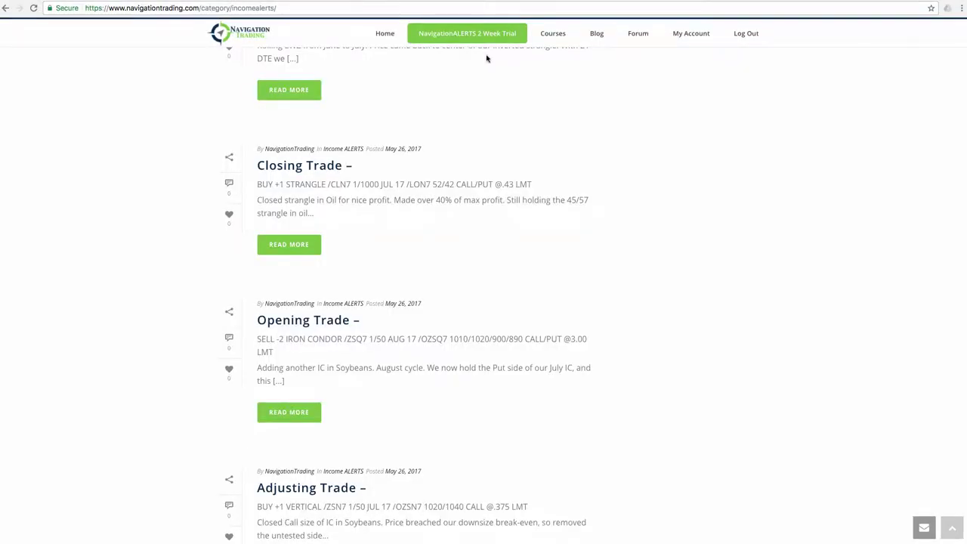
# Read the May 26 EWZ rolling trade alert, and switch to thinkorswim to view the EWZ price chart and risk profile
pyautogui.scroll(5, 499, 90)
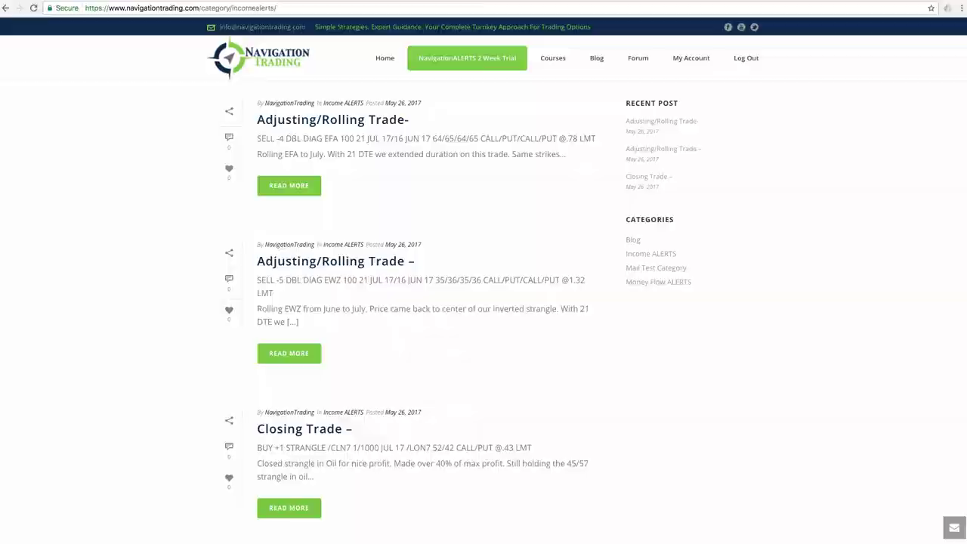
pyautogui.press('super+Tab')
pyautogui.click(42, 365)
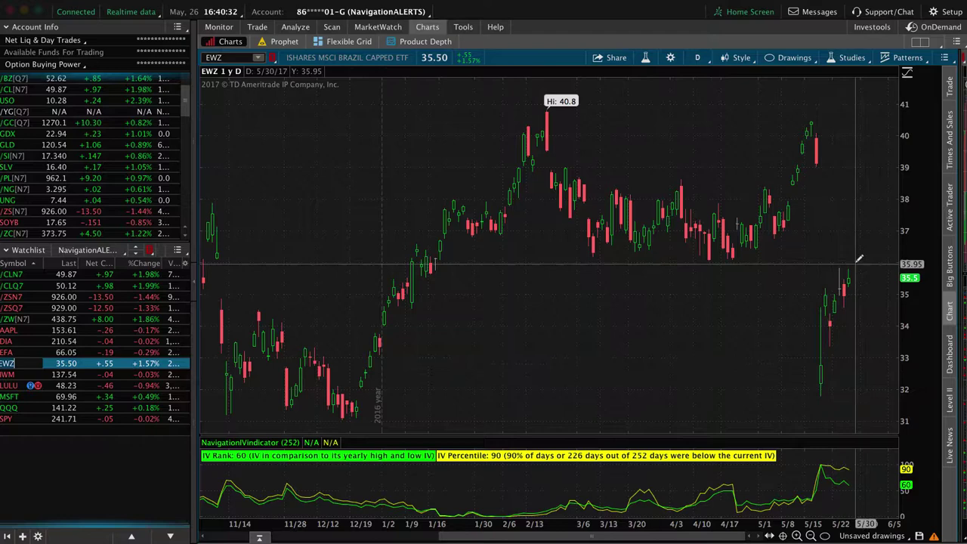
pyautogui.click(296, 31)
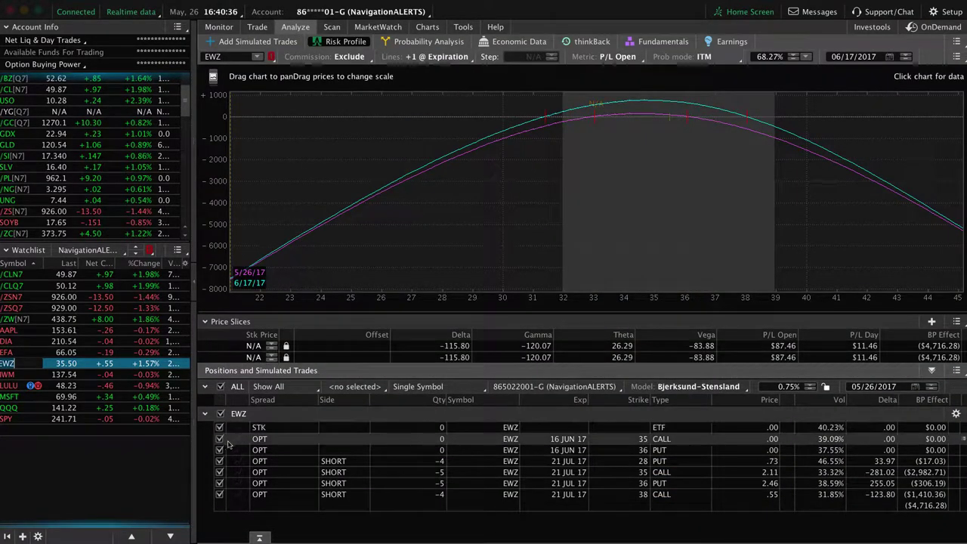
pyautogui.click(219, 472)
pyautogui.click(219, 483)
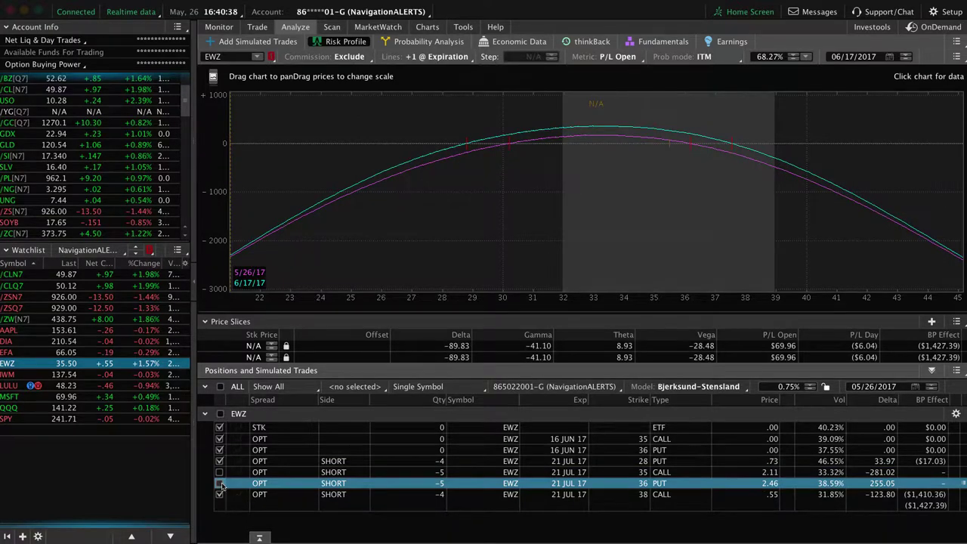
pyautogui.click(220, 413)
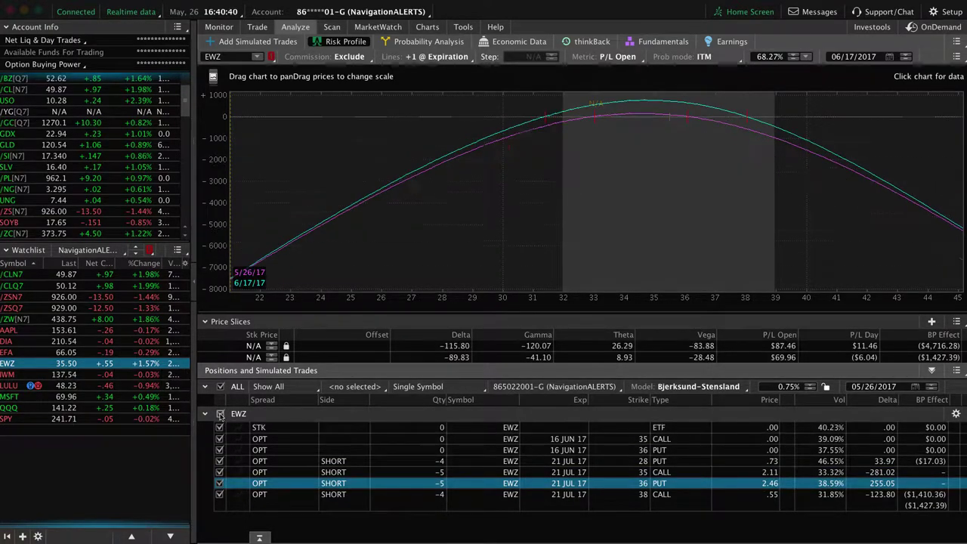
# Plot only the short 21 JUL 17 35 call and 36 put in the EWZ risk profile
pyautogui.click(220, 413)
pyautogui.click(219, 472)
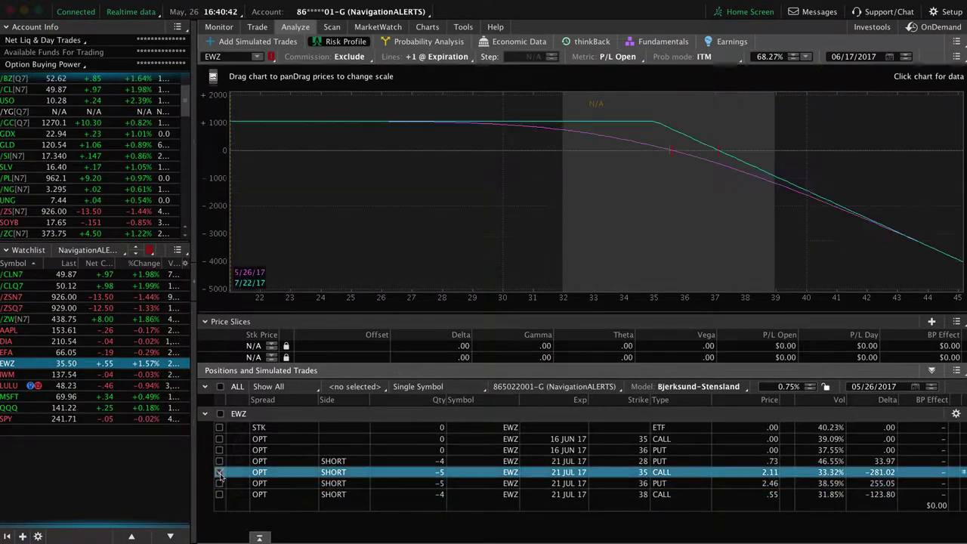
pyautogui.click(219, 482)
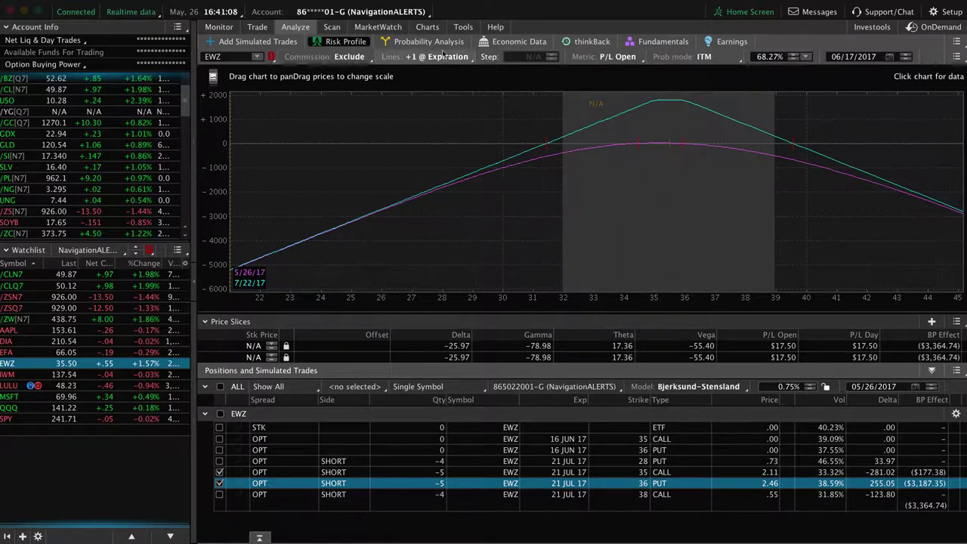
# Check the EWZ price chart, and return to the EWZ risk profile
pyautogui.click(426, 27)
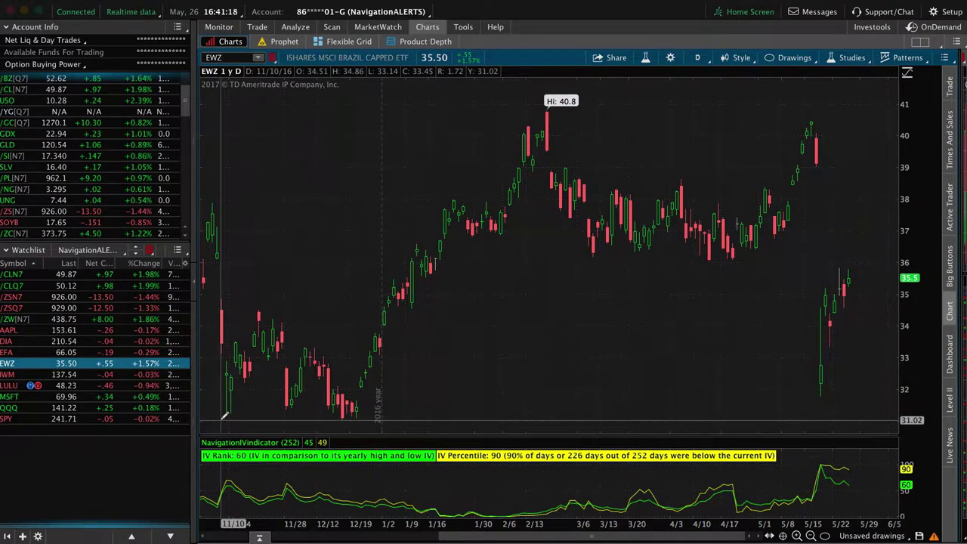
pyautogui.click(299, 28)
pyautogui.click(272, 66)
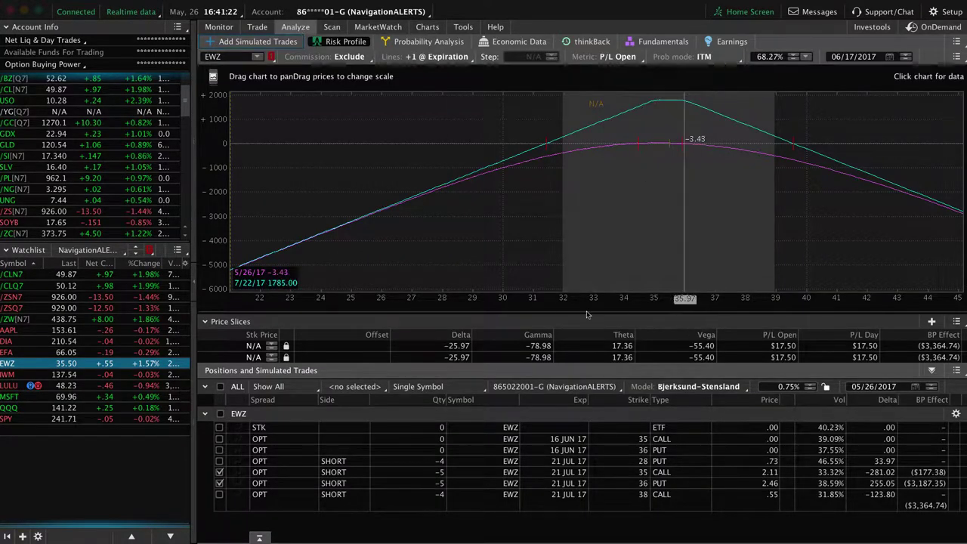
# Replace the plotted EWZ legs with the short 21 JUL 17 28 put and 38 call
pyautogui.click(220, 461)
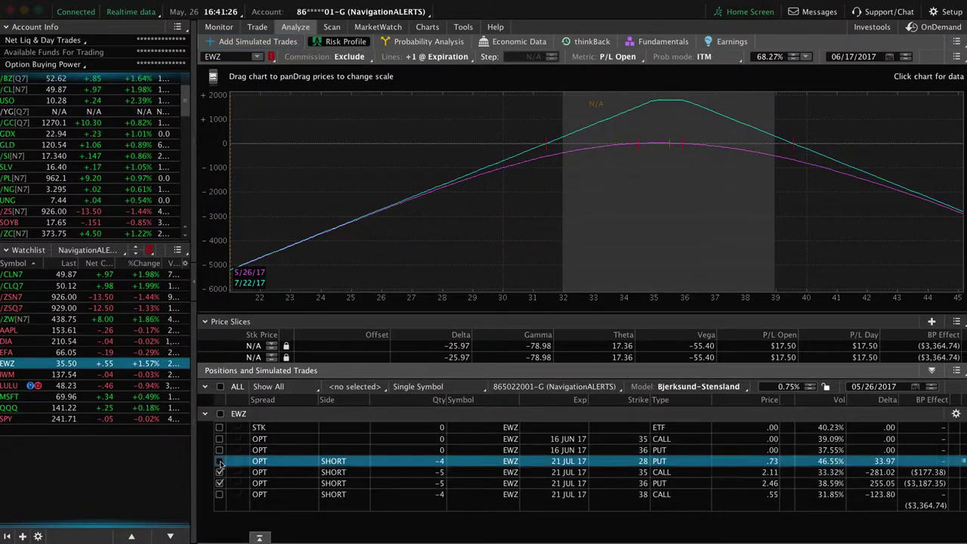
pyautogui.click(220, 472)
pyautogui.click(220, 483)
pyautogui.click(220, 494)
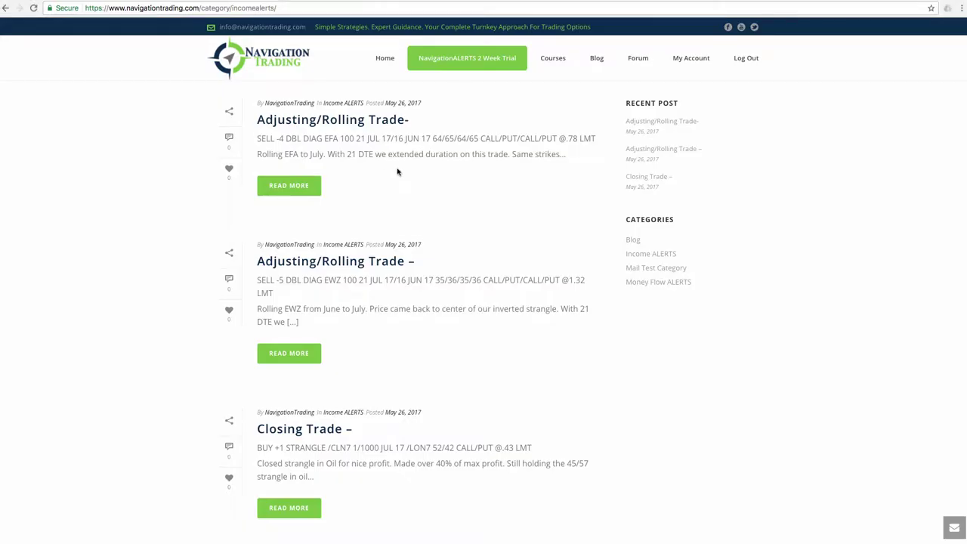
# Plot only the short 21 JUL 17 64 call and 65 put in the EFA risk profile, and view the EFA price chart
pyautogui.scroll(1, 397, 172)
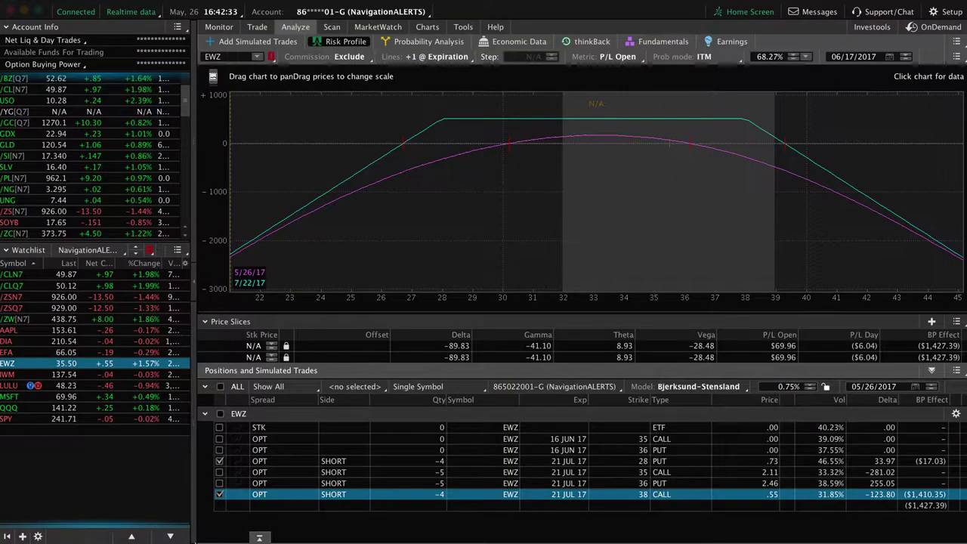
pyautogui.click(27, 352)
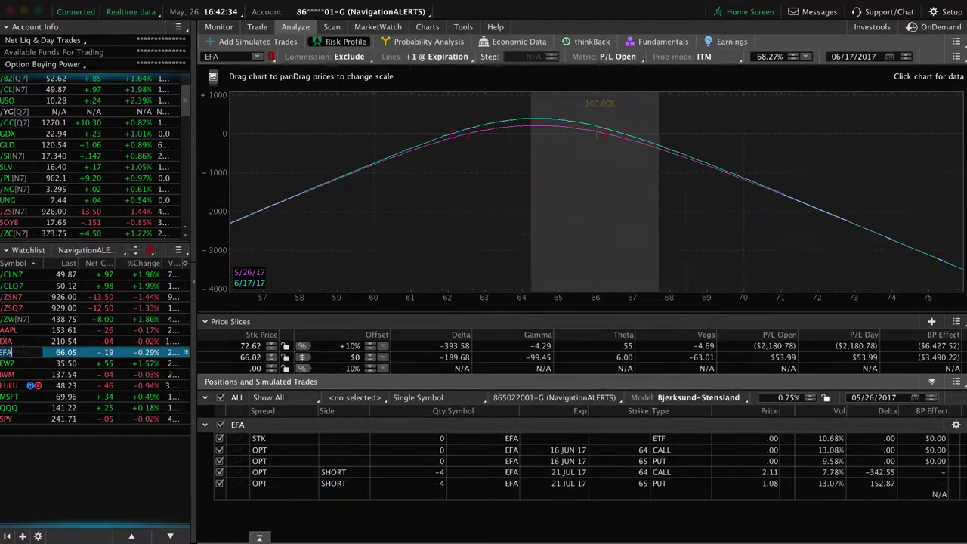
pyautogui.click(220, 424)
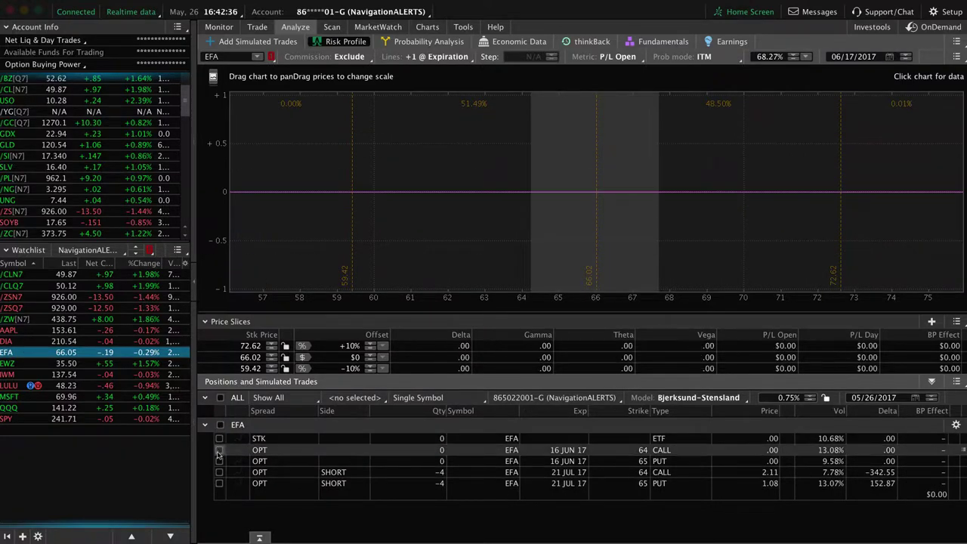
pyautogui.click(219, 472)
pyautogui.click(219, 483)
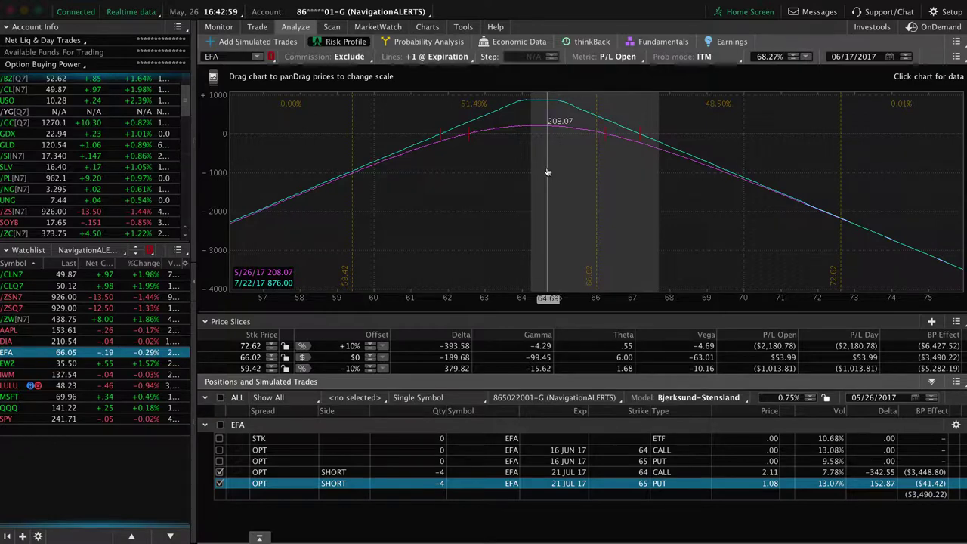
pyautogui.click(427, 27)
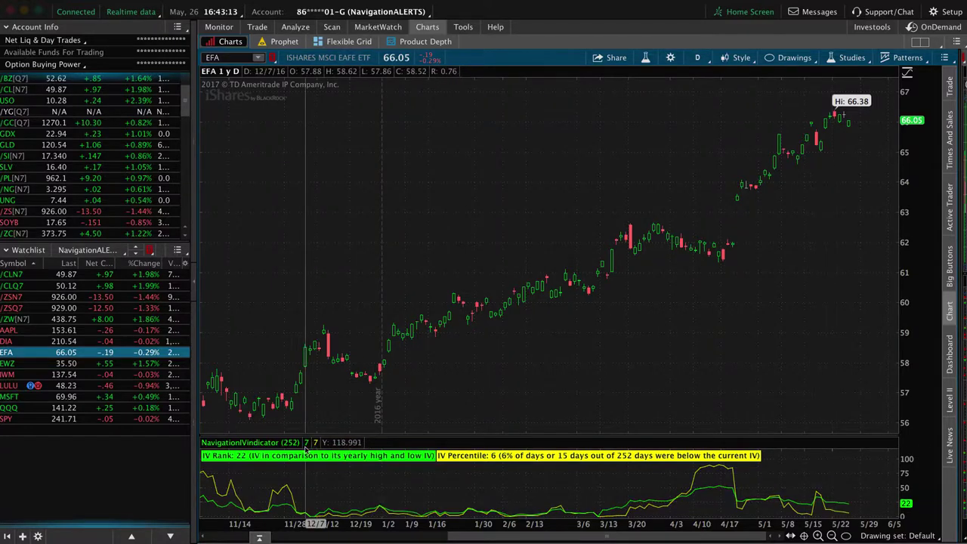
# Display the /ZW risk profile, and enlarge the positions area to show all /ZWN7 legs
pyautogui.click(25, 319)
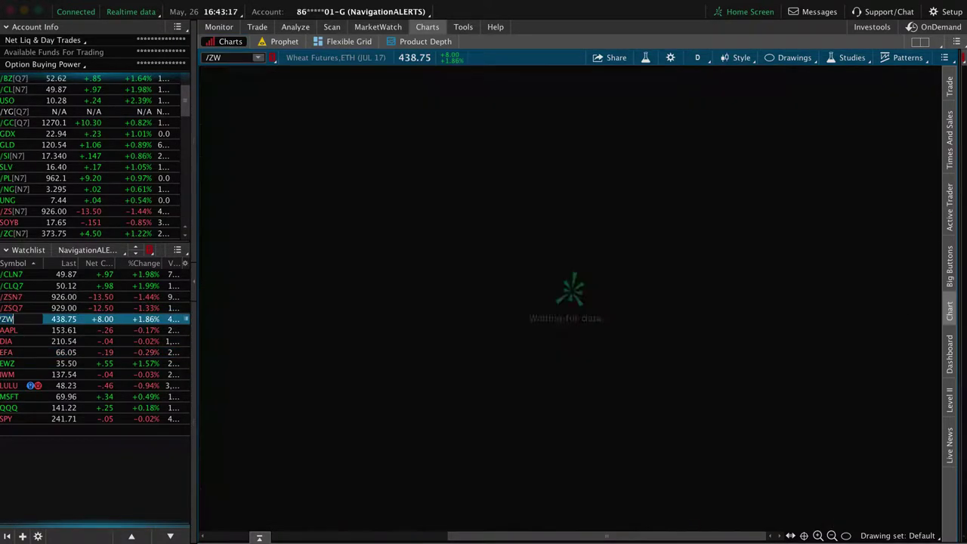
pyautogui.click(303, 28)
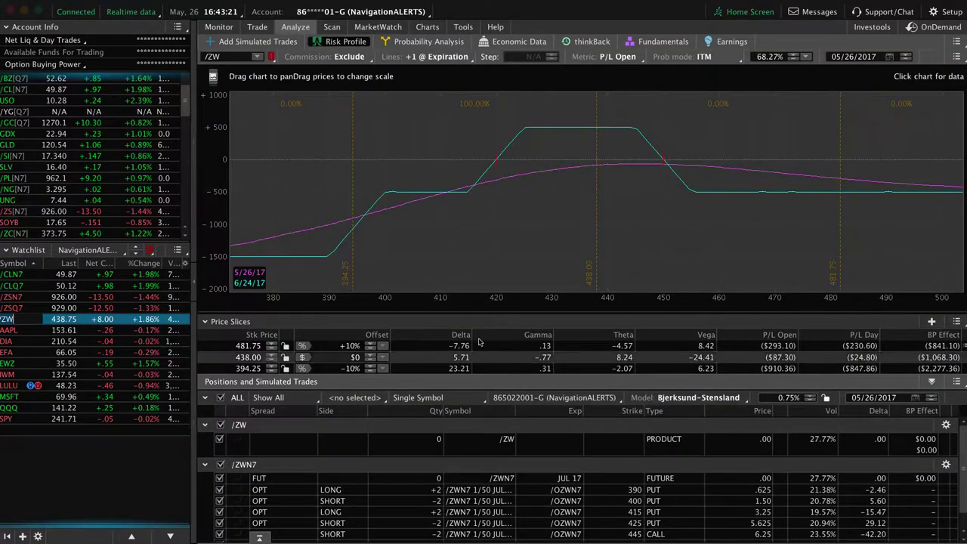
pyautogui.moveTo(488, 317); pyautogui.dragTo(487, 288)
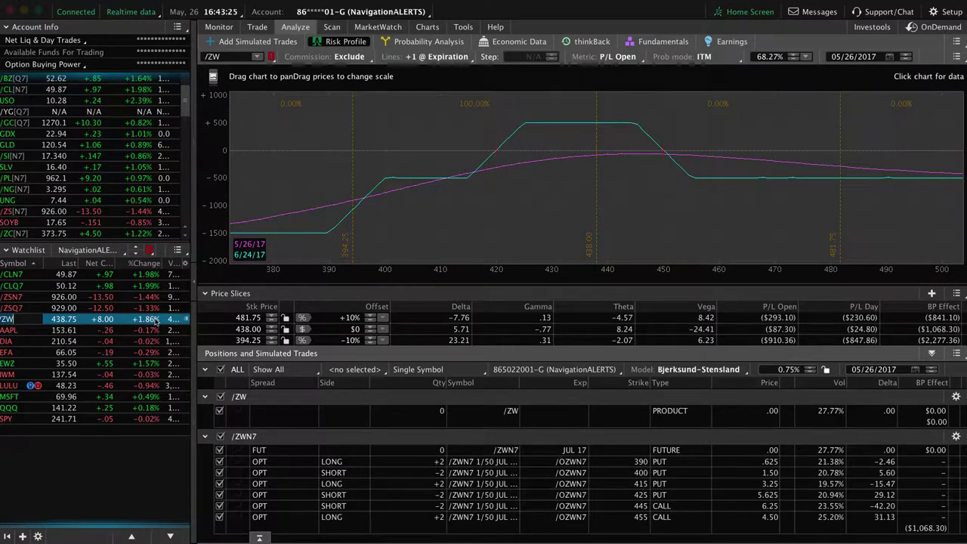
# Exclude the 390 and 400 puts and the 445 and 455 calls from the /ZWN7 plot, leaving only the 415/425 put spread
pyautogui.click(219, 461)
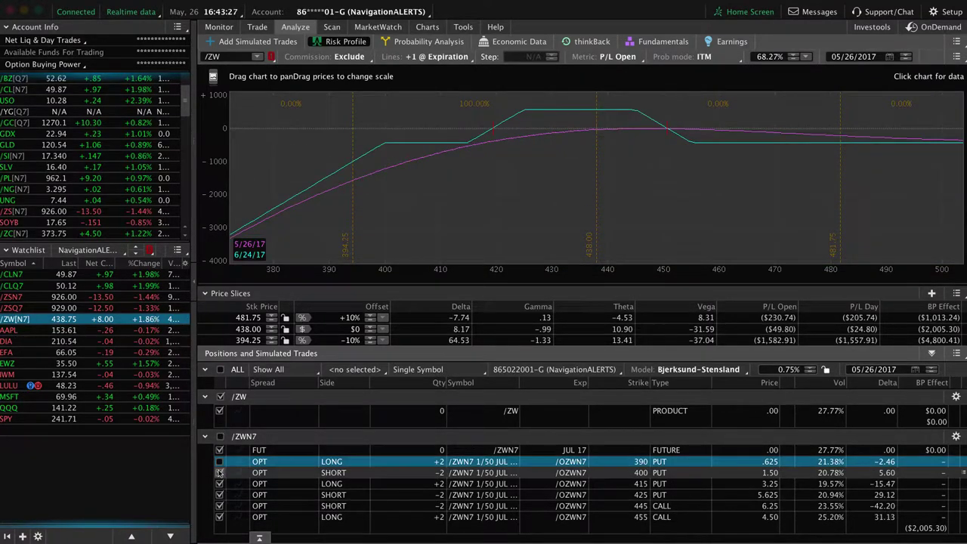
pyautogui.click(219, 472)
pyautogui.click(219, 505)
pyautogui.click(219, 516)
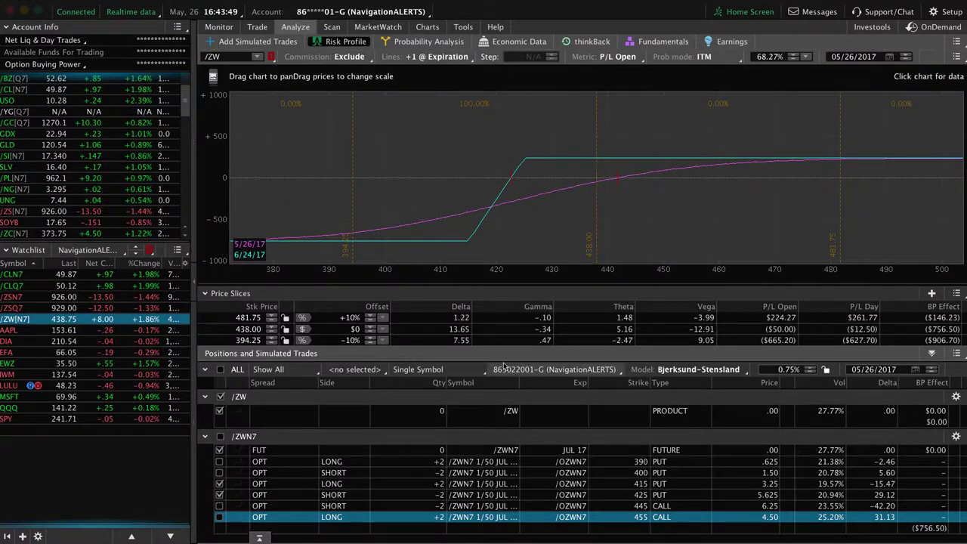
# Replace the plotted 415/425 put spread with the /ZWN7 390 and 400 puts and the 445 and 455 calls
pyautogui.click(218, 484)
pyautogui.click(219, 484)
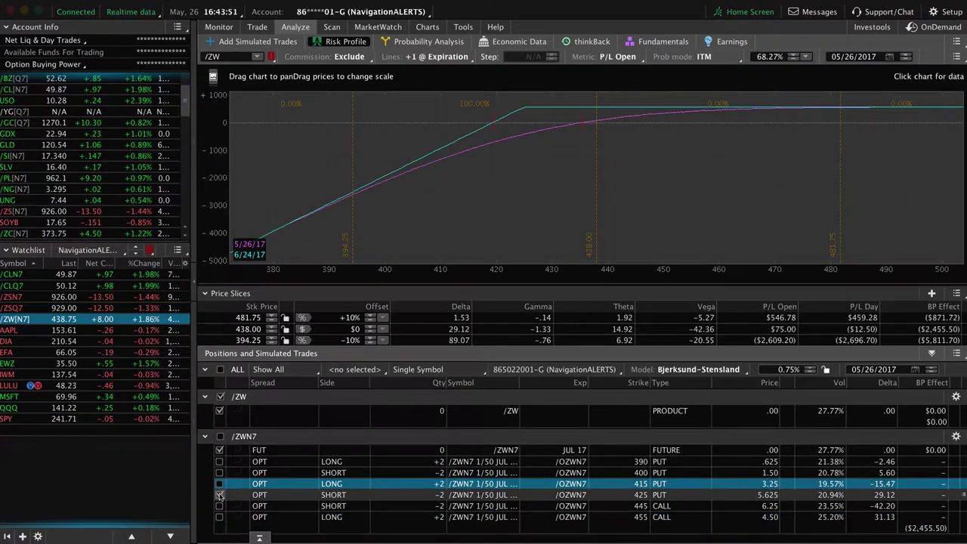
pyautogui.click(219, 493)
pyautogui.click(219, 461)
pyautogui.click(219, 472)
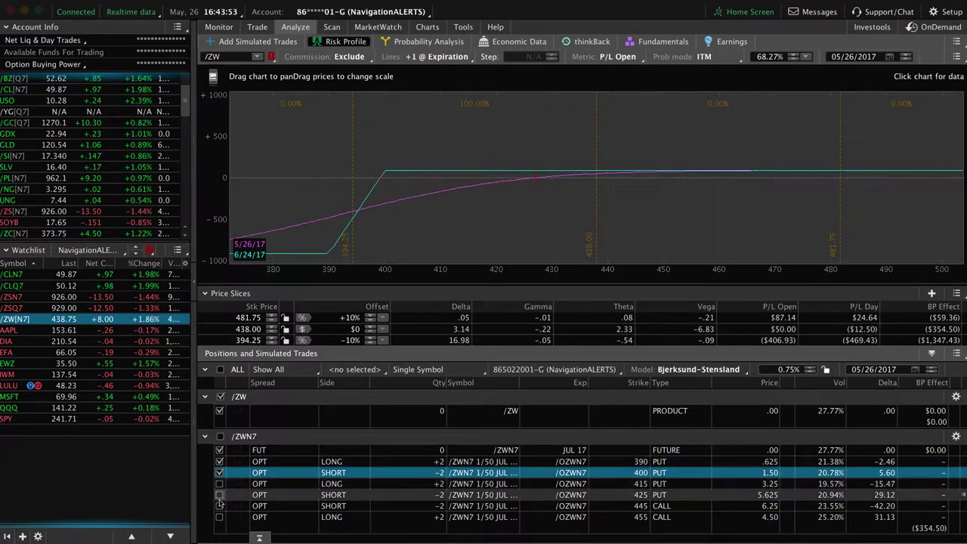
pyautogui.click(219, 505)
pyautogui.click(219, 516)
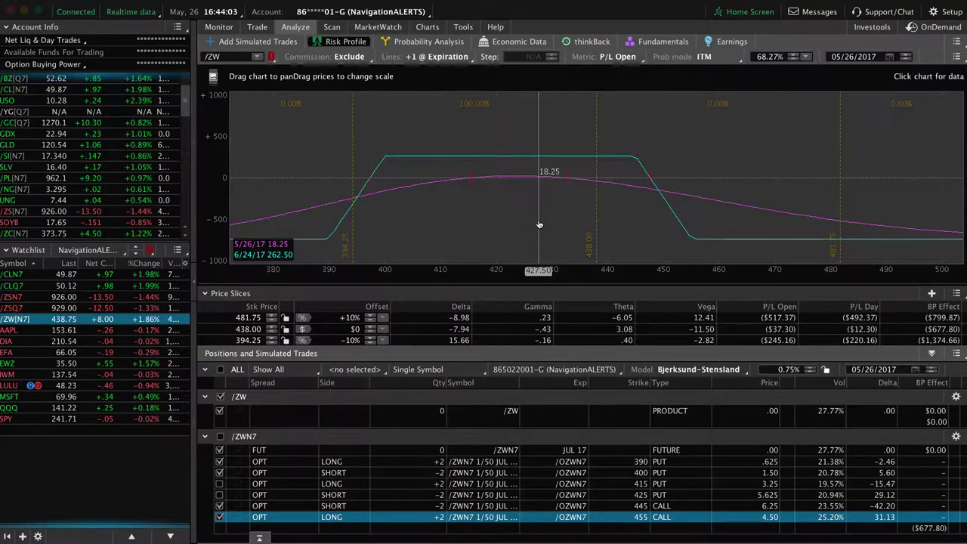
# Examine the risk profiles of the AAPL, DIA and IWM positions one after another
pyautogui.click(31, 330)
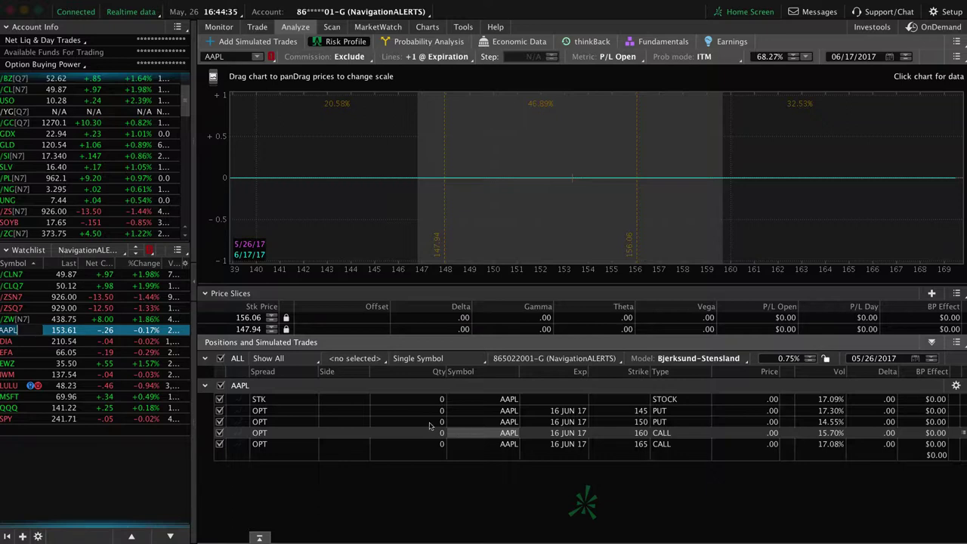
pyautogui.press('Down')
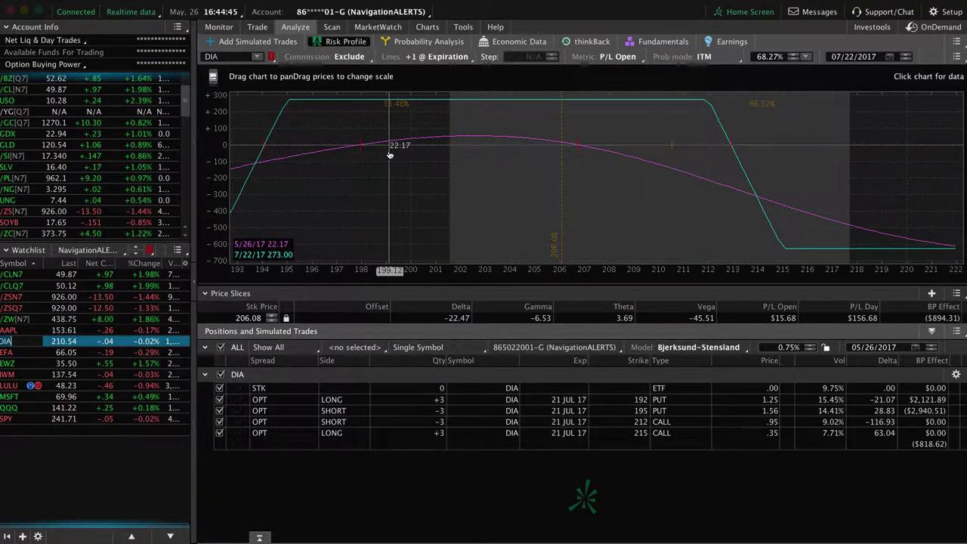
pyautogui.click(27, 375)
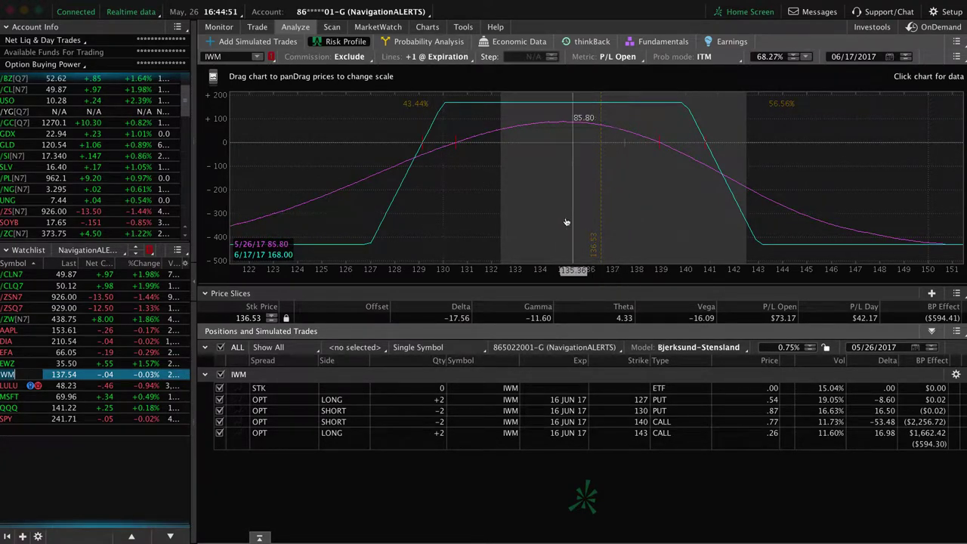
# View the LULU risk profile and price chart, and check the QQQ price chart and risk profile
pyautogui.click(15, 387)
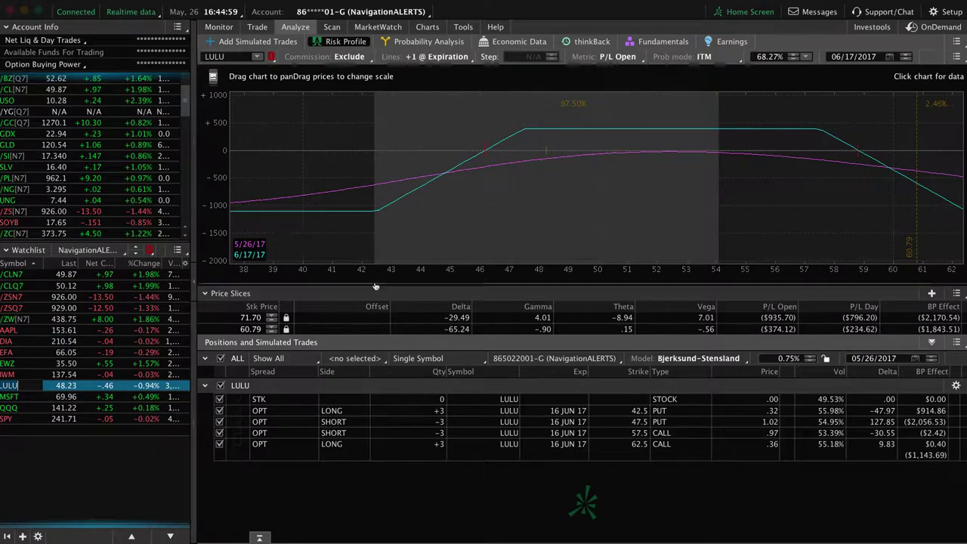
pyautogui.click(434, 28)
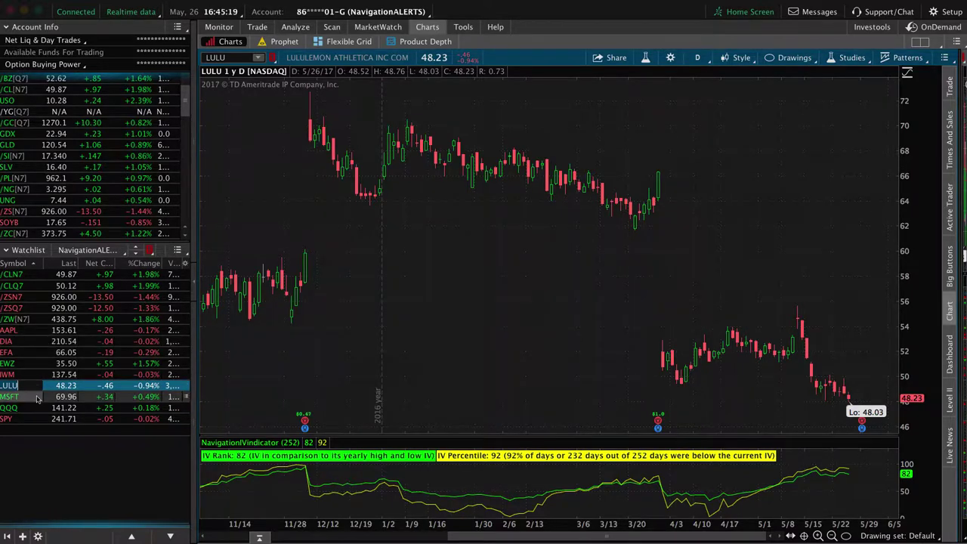
pyautogui.click(34, 408)
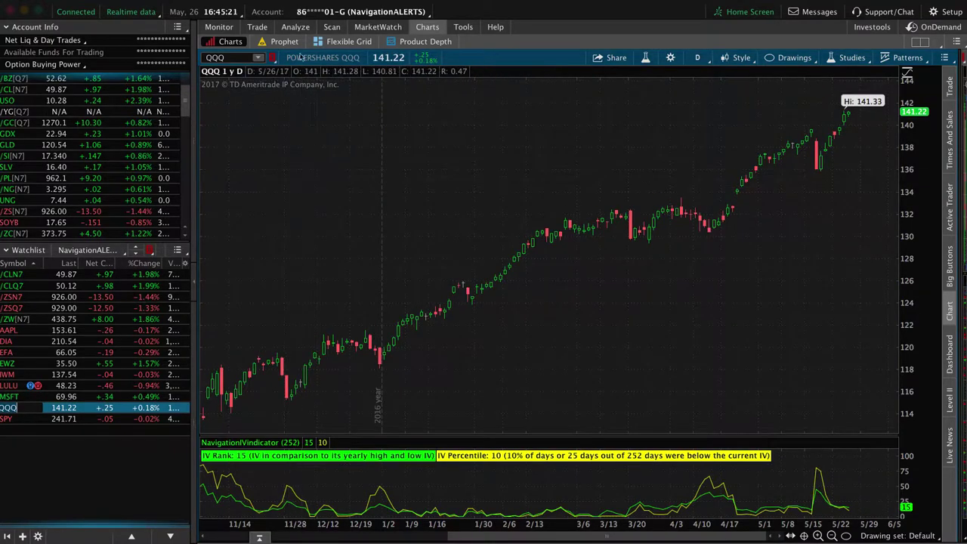
pyautogui.click(296, 28)
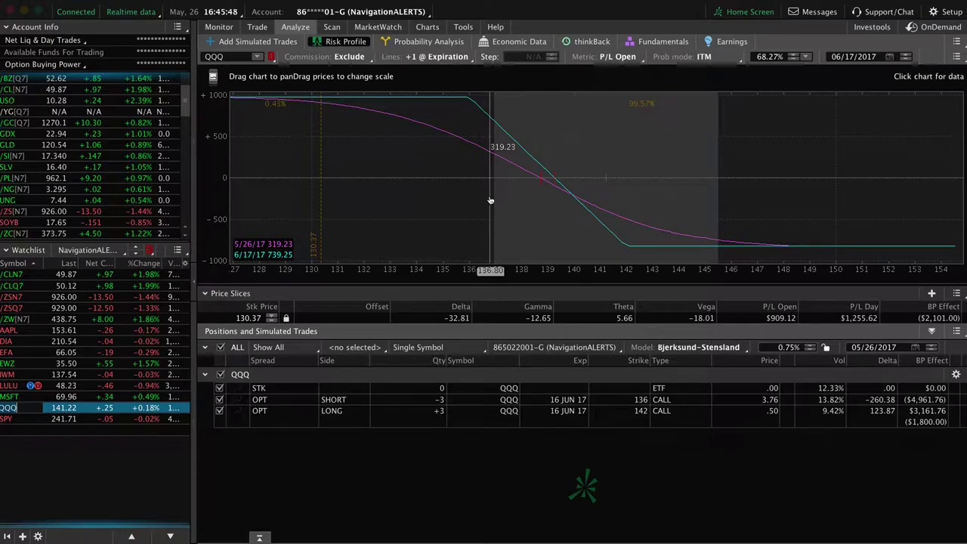
# Examine the SPY risk profile with its price scale adjusted, and view the SPY price chart
pyautogui.click(46, 419)
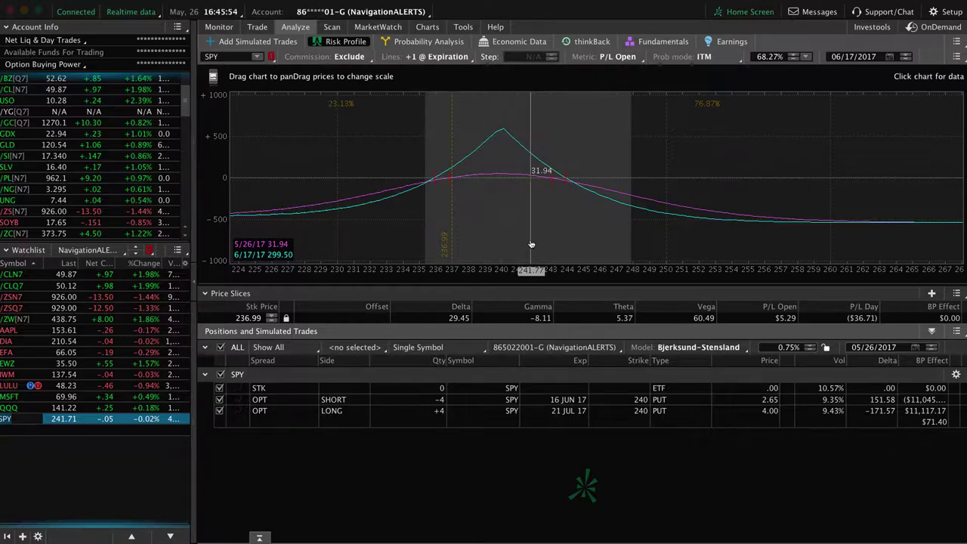
pyautogui.moveTo(515, 270); pyautogui.dragTo(449, 268)
pyautogui.click(427, 26)
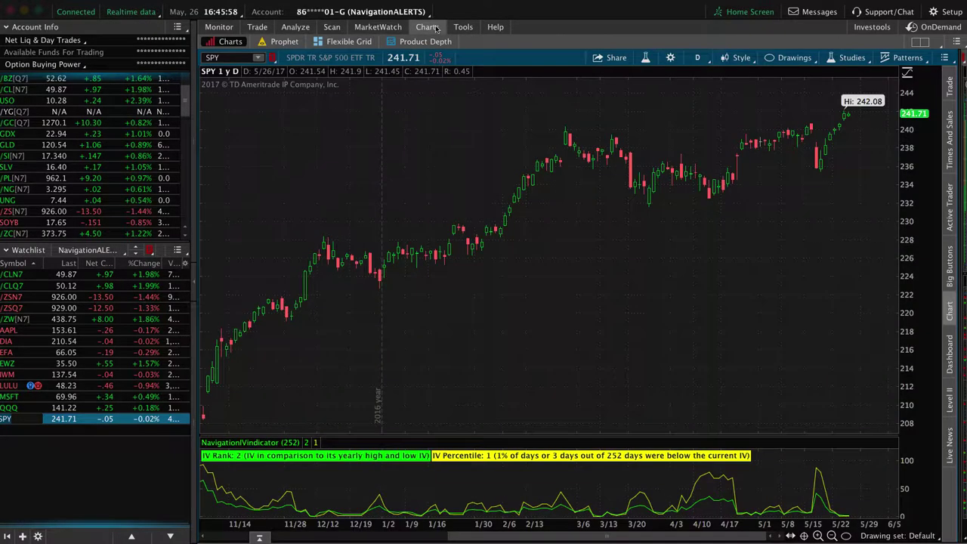